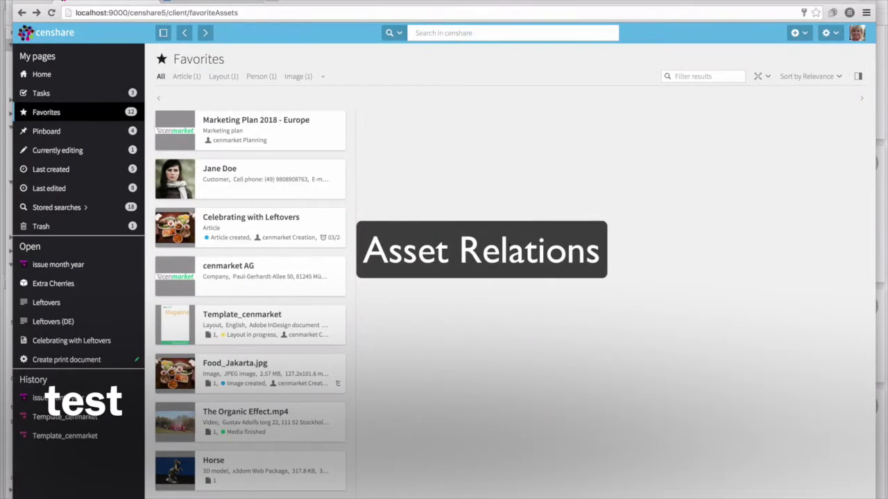
- Expand Template_cenmarket's assigned assets in the relations graph and open the layout asset
click(320, 333)
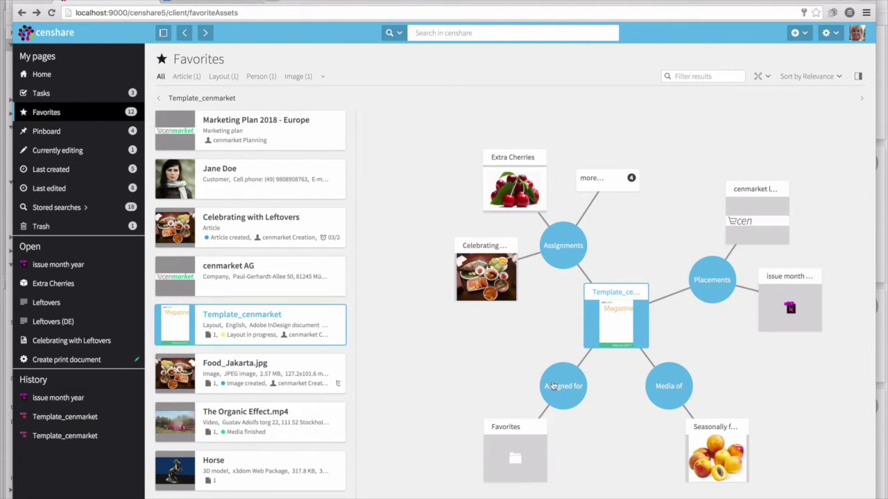
click(562, 242)
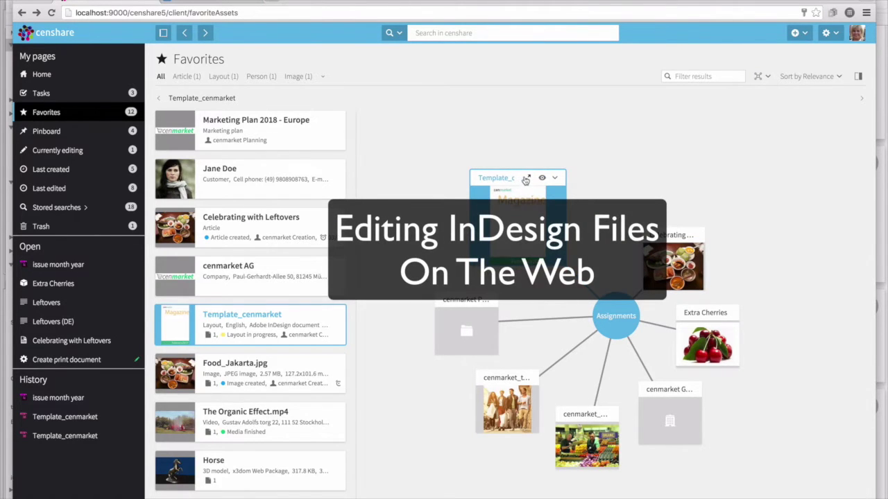
click(524, 179)
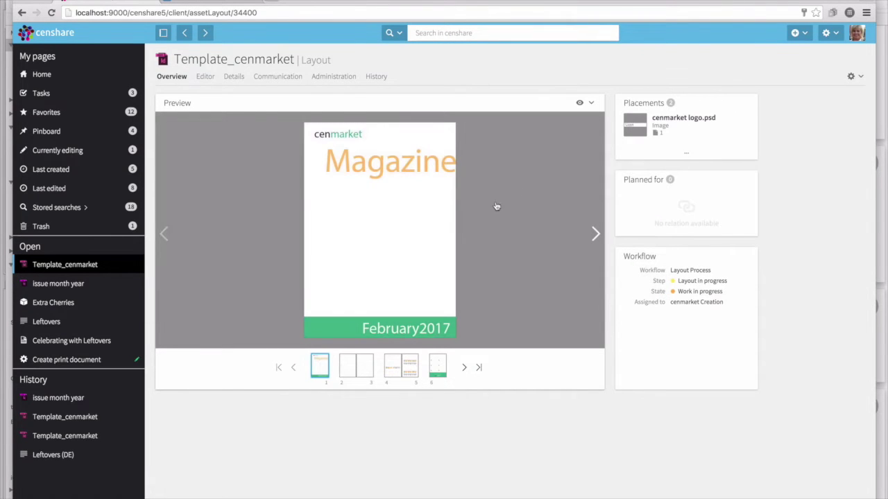
- Page through the 2–3 and 4–5 spreads and back page 6, then return to the cover
click(347, 368)
click(391, 369)
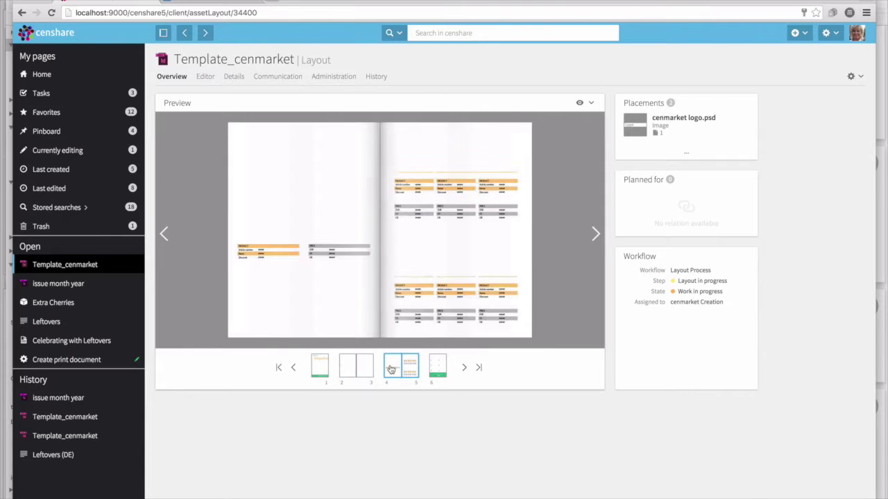
click(434, 368)
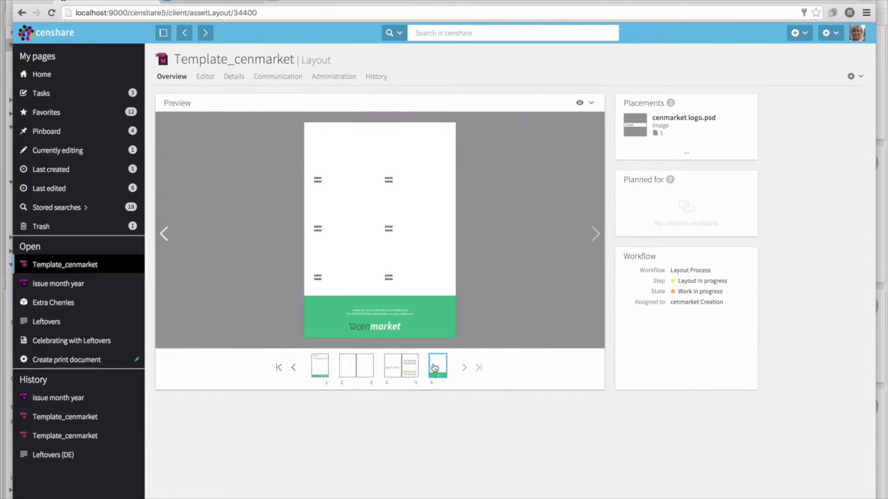
click(319, 373)
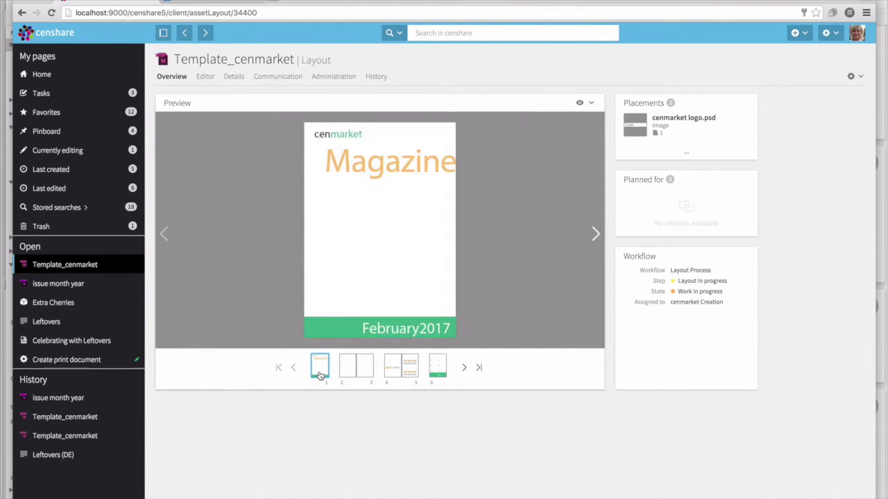
- In the Editor, place cenmarket_title.jpg into the cover's empty image frame
click(205, 77)
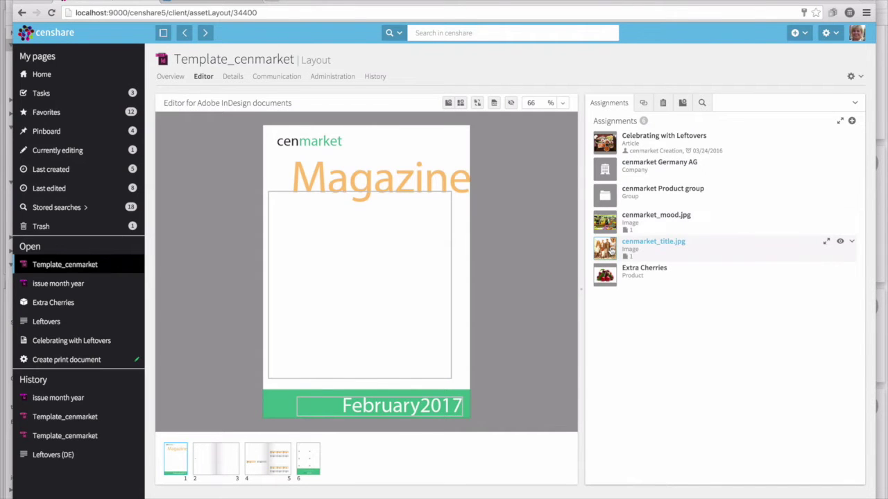
drag(610, 251, 393, 263)
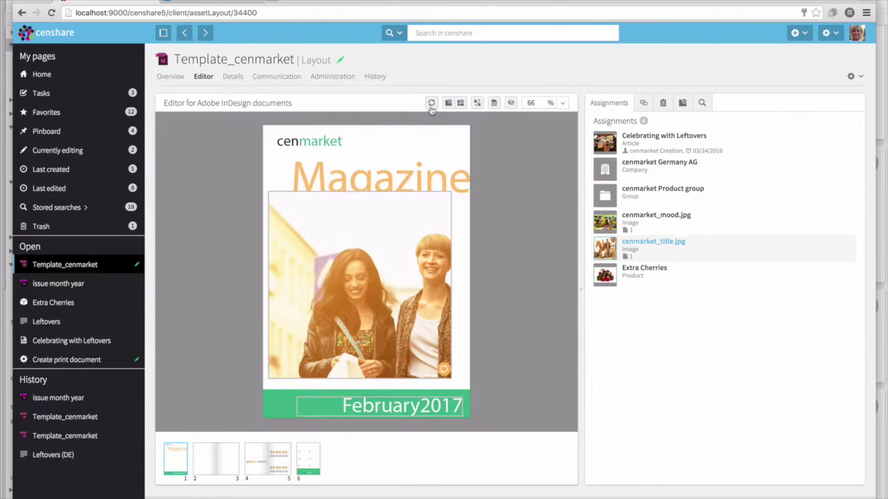
click(431, 103)
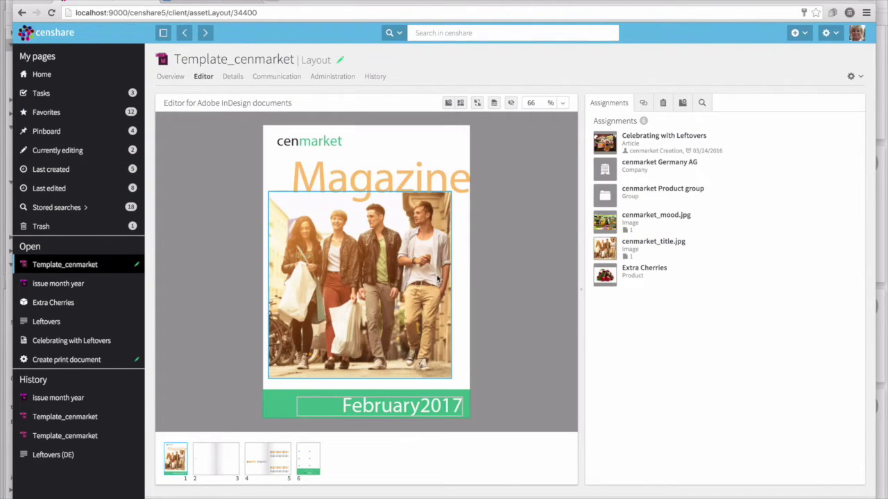
- Enlarge the cover photo frame to 200.03 × 196.85 mm
click(437, 337)
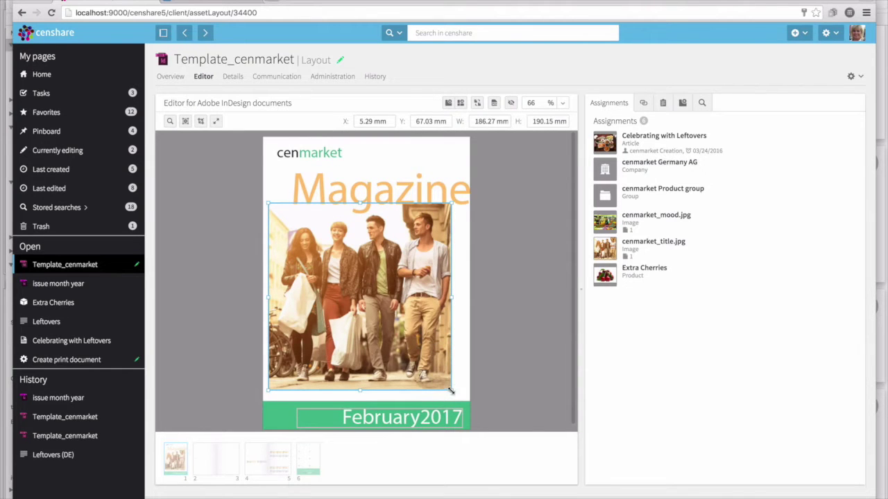
drag(451, 391, 464, 398)
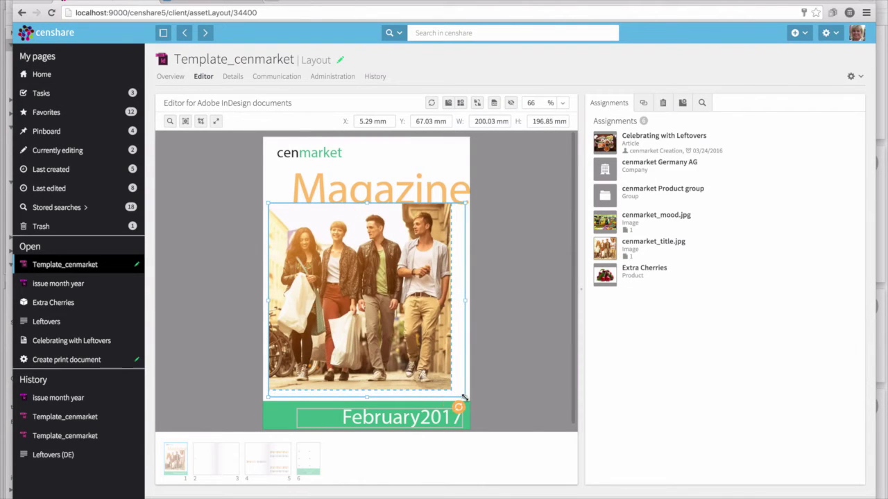
click(431, 103)
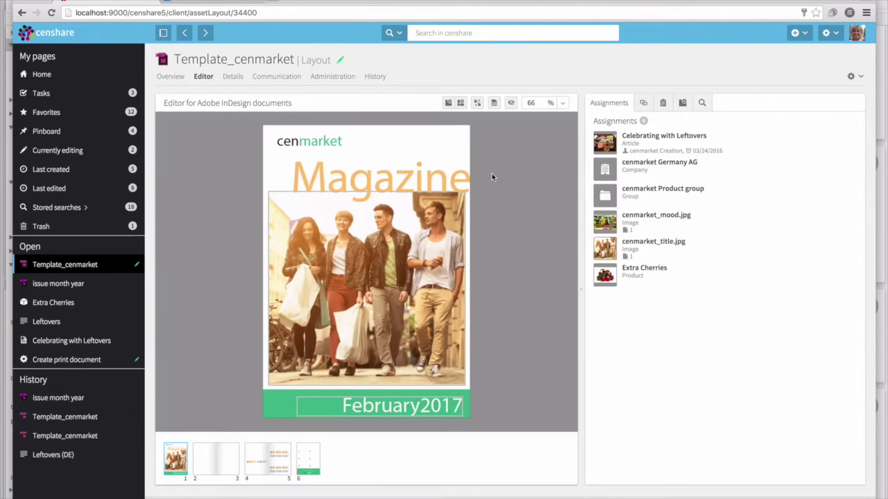
click(414, 410)
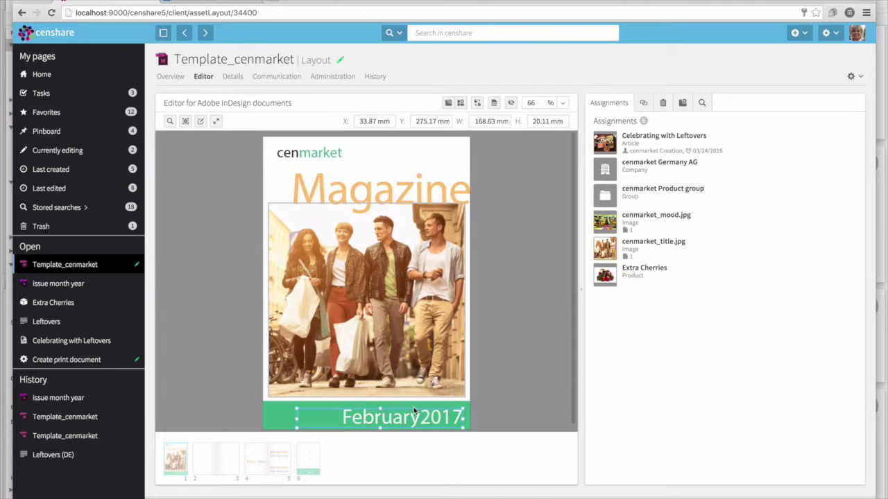
- Replace February with January in the cover date so it reads January2017, and save
click(201, 121)
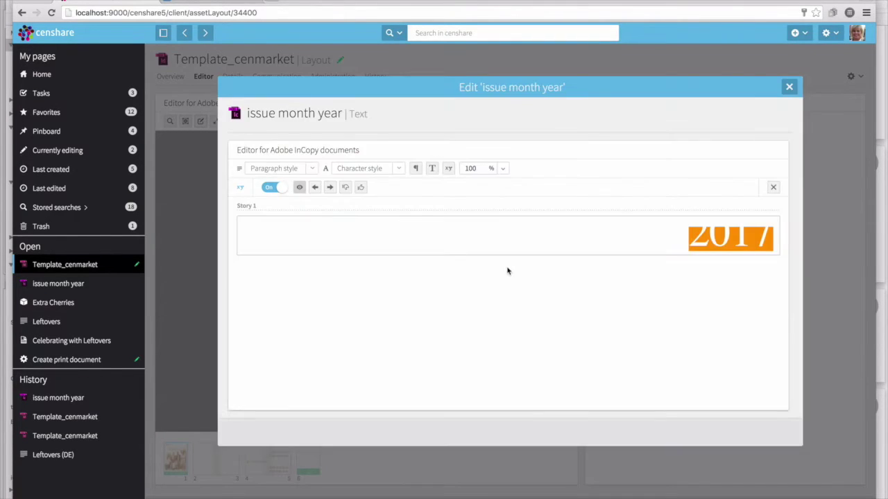
drag(483, 238, 684, 243)
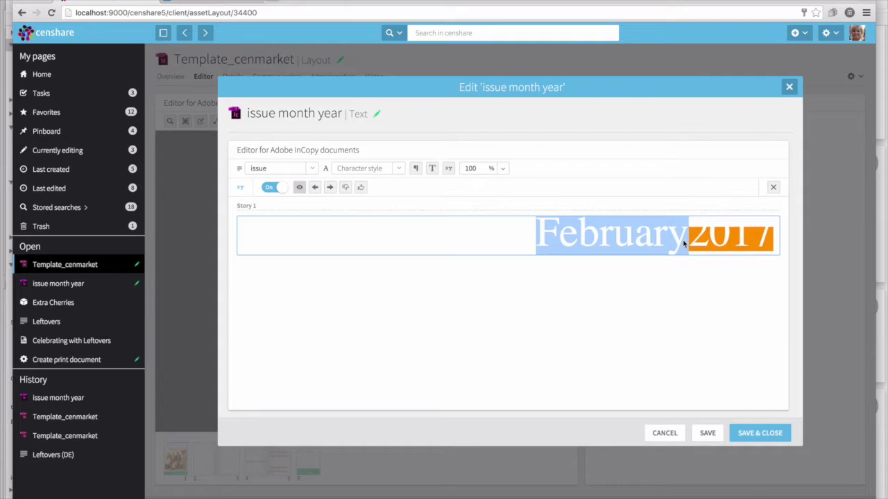
text(January)
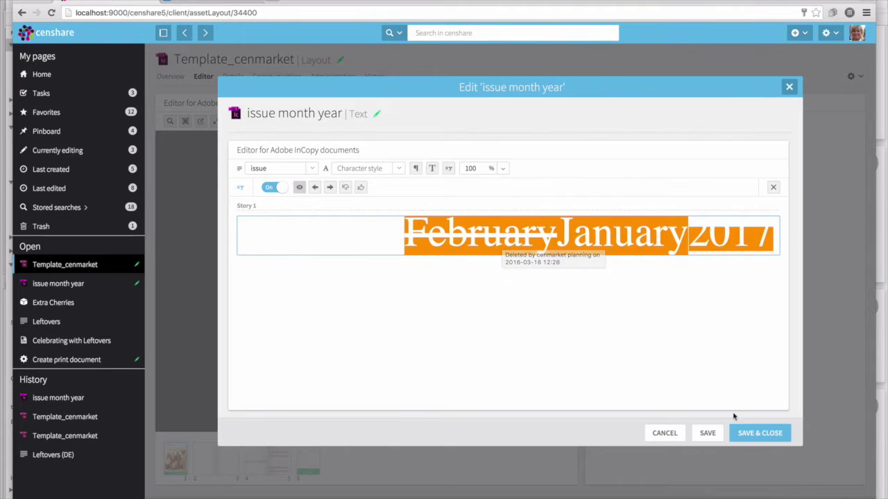
click(752, 435)
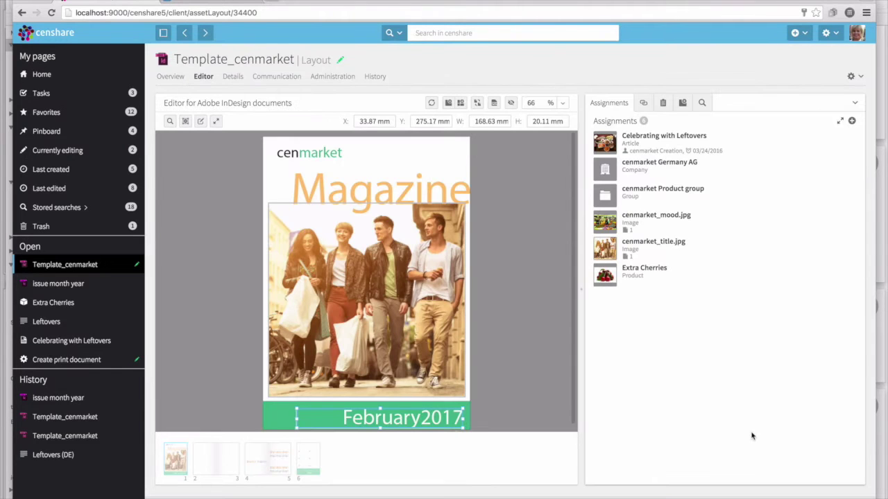
click(431, 103)
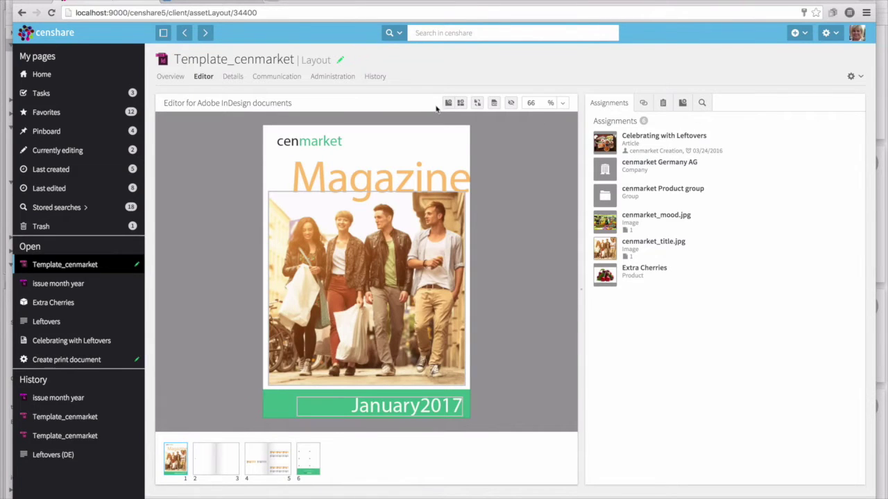
- Display the empty pages 2–3 spread in the editor
click(214, 463)
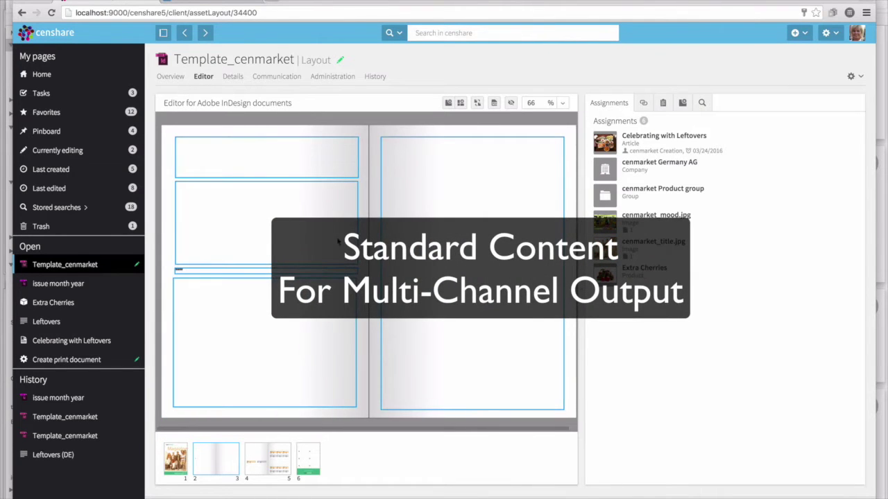
mouse_move(653, 145)
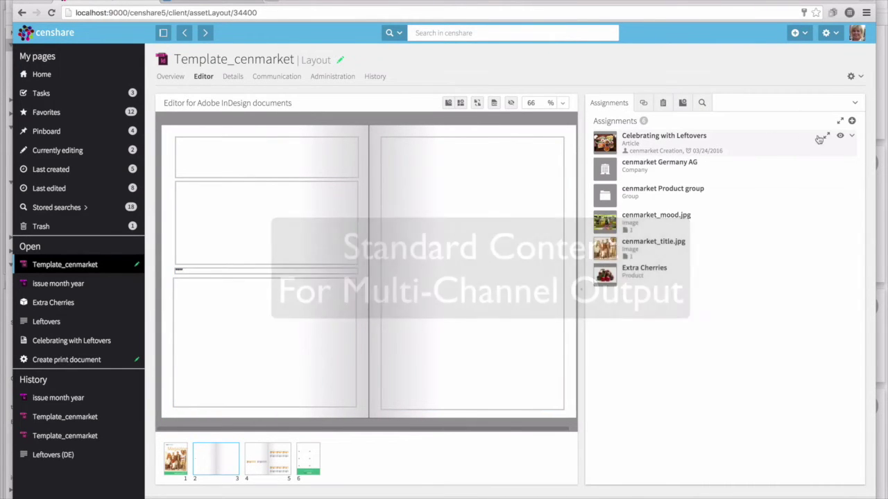
- Open the Celebrating with Leftovers article and scroll to its Earth photo and commentary
click(824, 138)
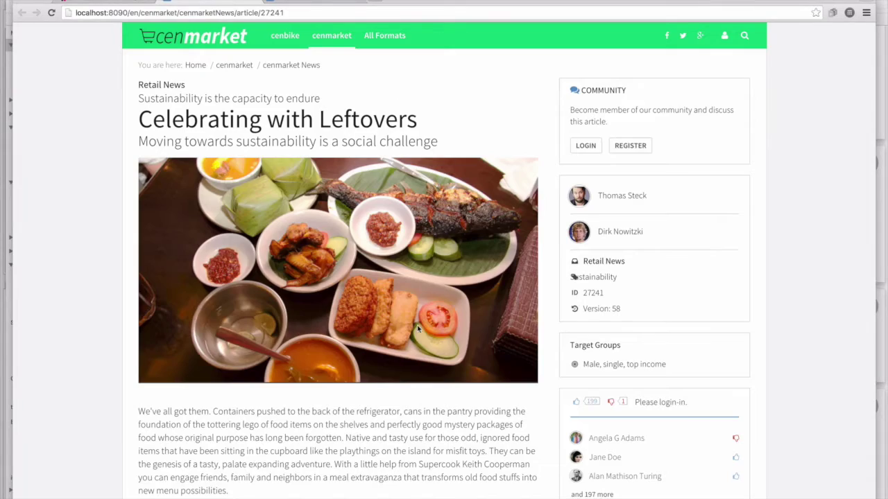
scroll(416, 325, down, 5)
scroll(417, 328, down, 15)
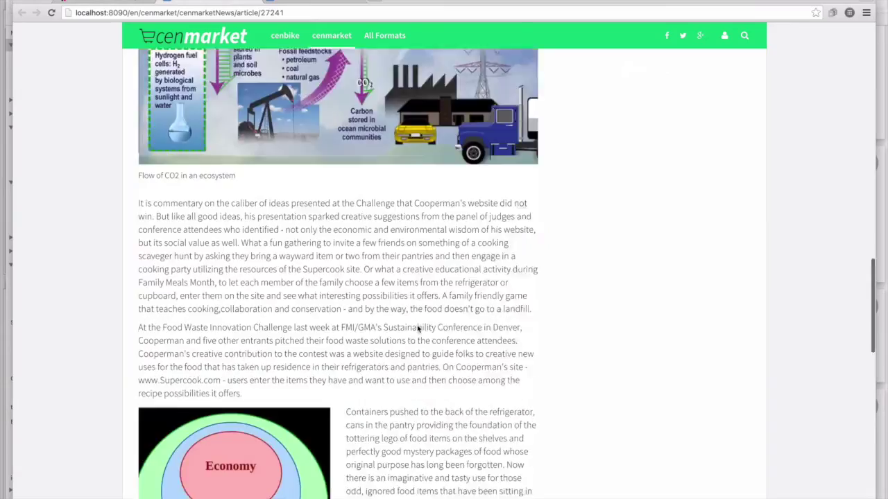
scroll(418, 328, down, 8)
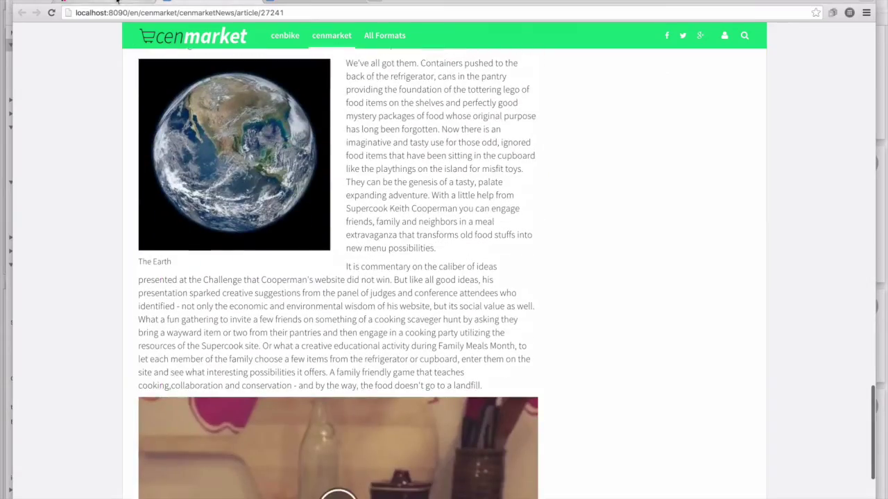
click(131, 2)
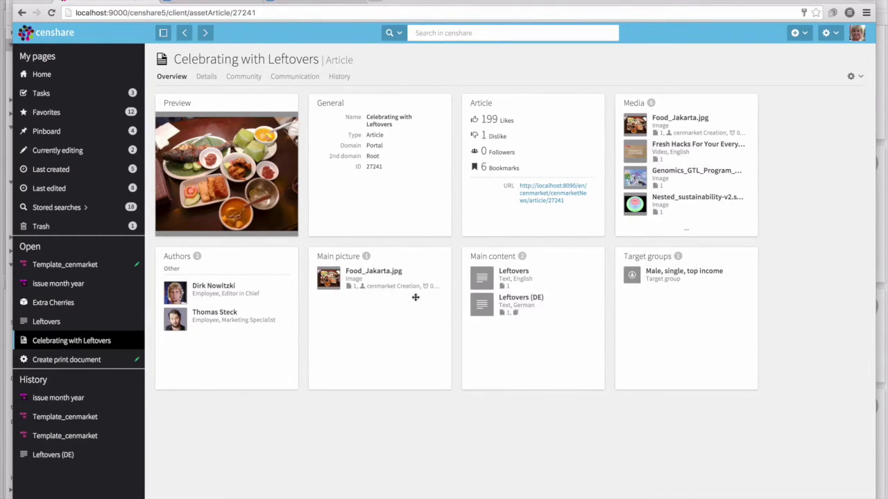
- Drop the Celebrating with Leftovers article onto the pages 2–3 spread and refresh the layout
click(185, 36)
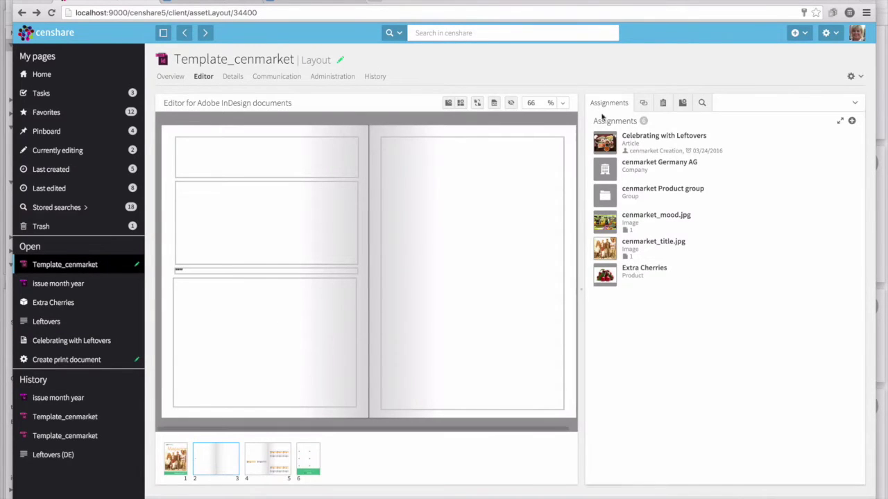
drag(613, 142, 275, 184)
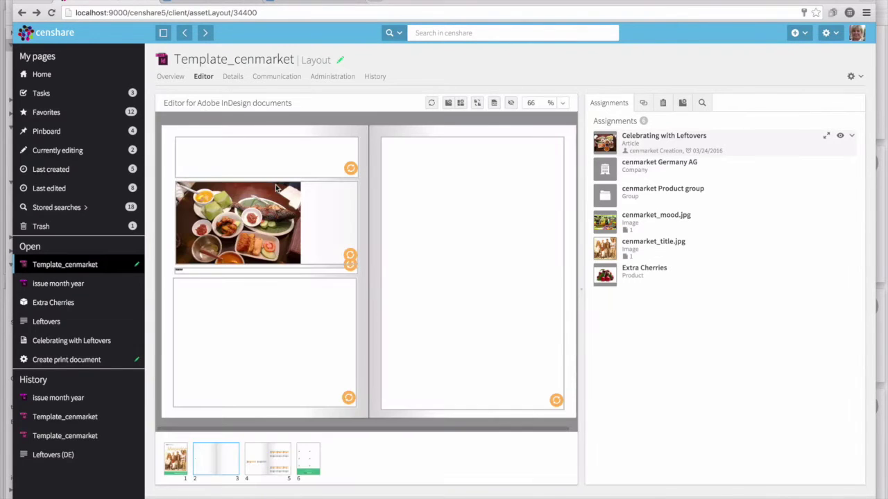
click(429, 103)
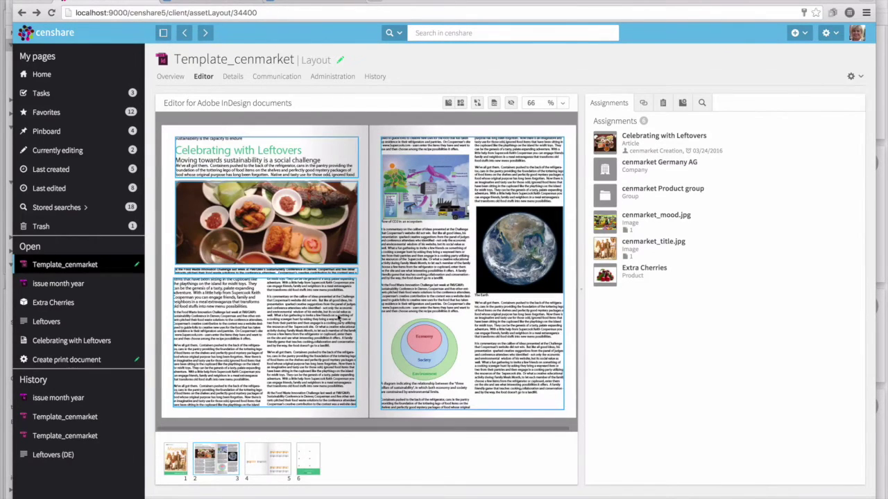
click(274, 461)
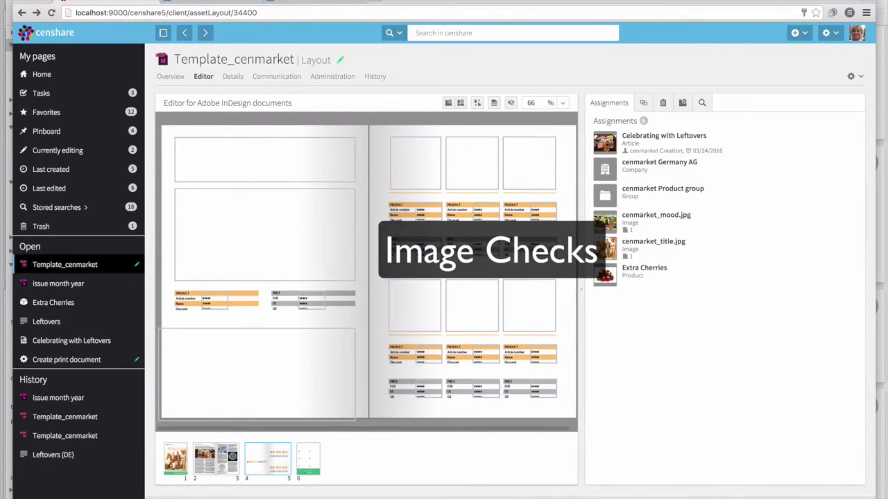
- Place cenmarket_mood.jpg in page 4's bottom frame, accepting the low-resolution warning
mouse_move(608, 224)
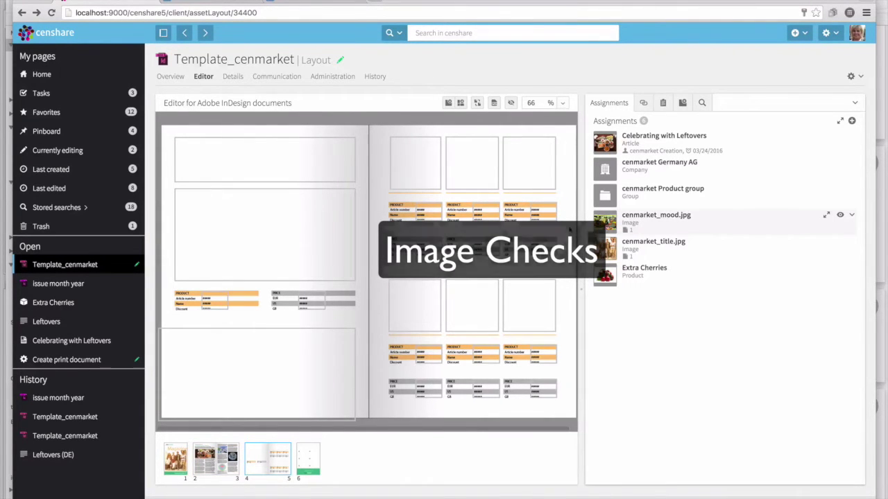
drag(608, 224, 236, 367)
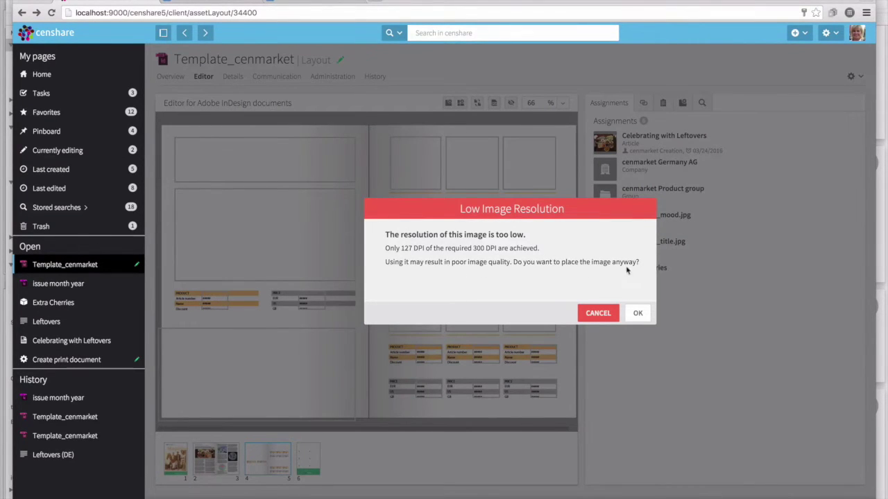
click(638, 314)
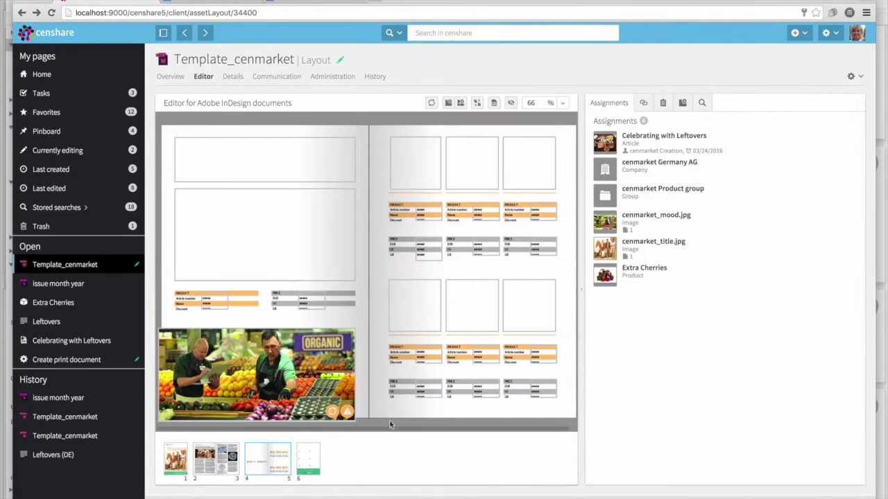
click(353, 418)
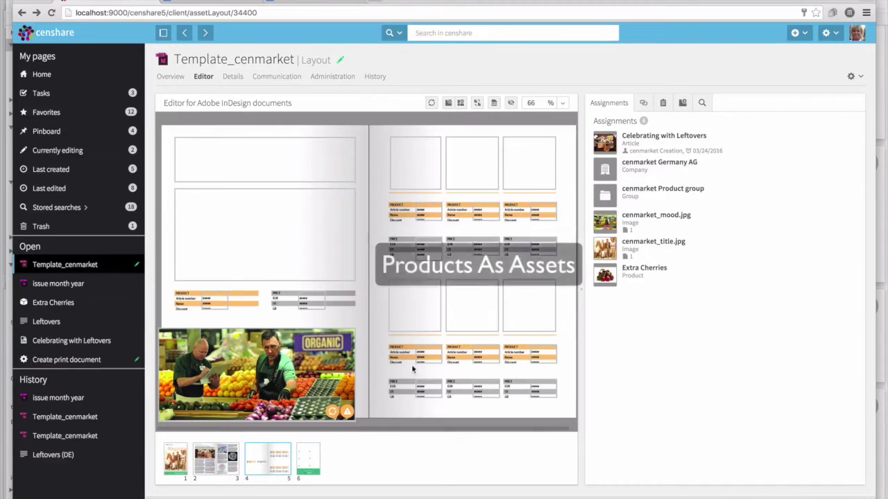
click(639, 277)
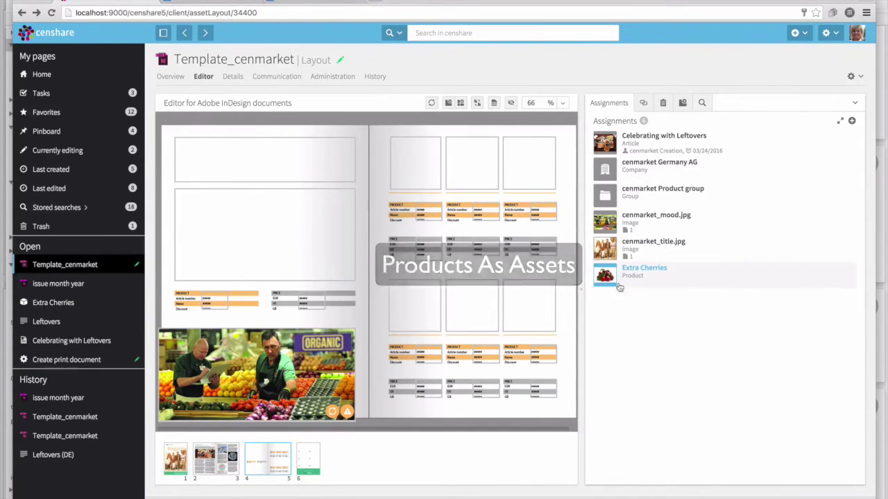
click(827, 270)
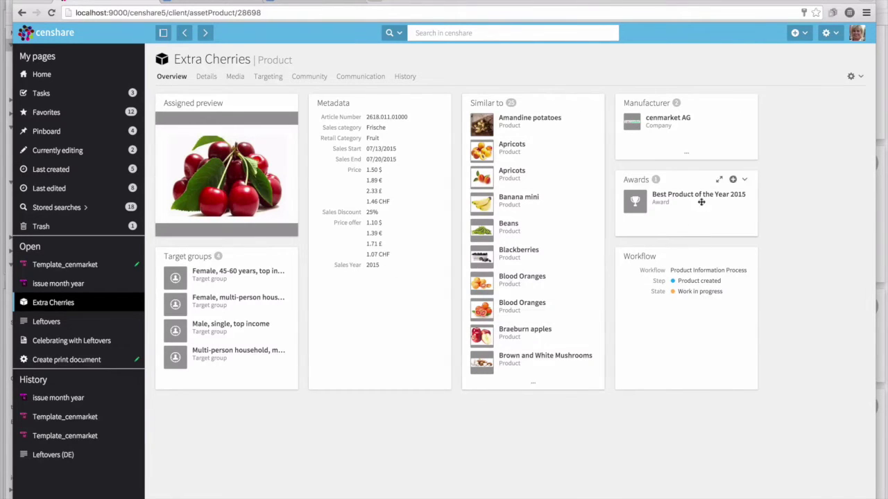
click(182, 32)
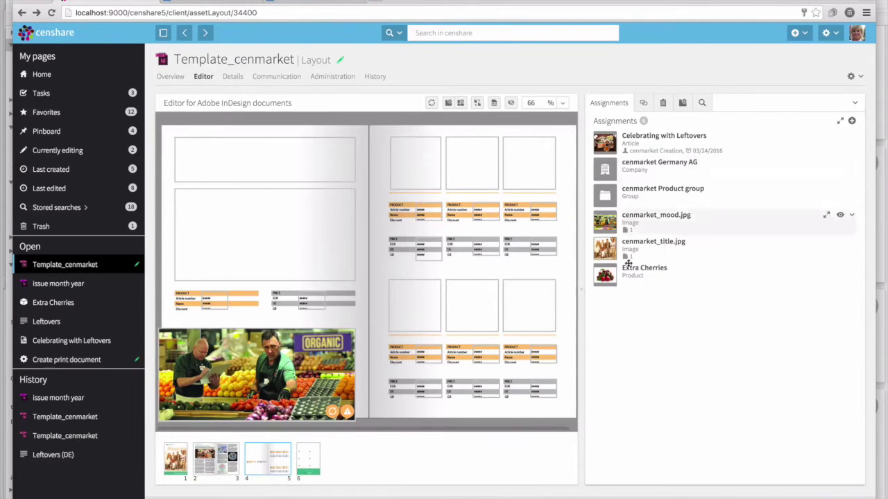
- Place the Extra Cherries product in page 4's top-left frame and view it at 100%
drag(617, 276, 231, 203)
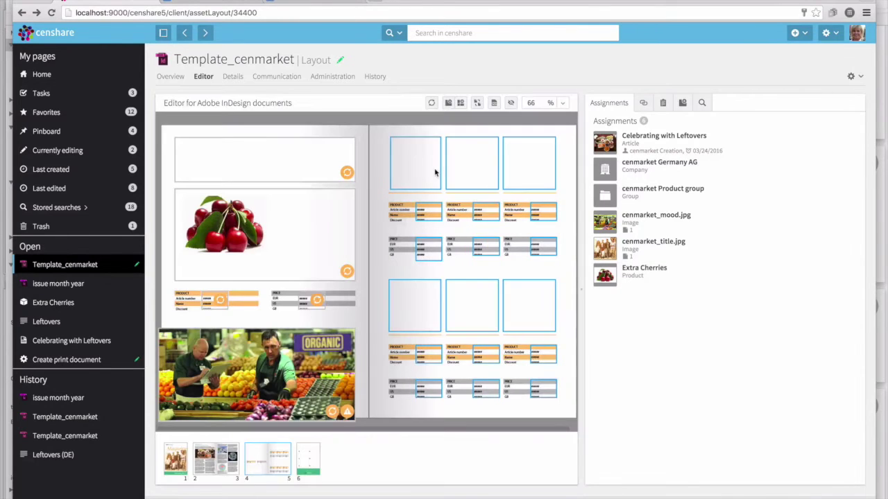
click(430, 102)
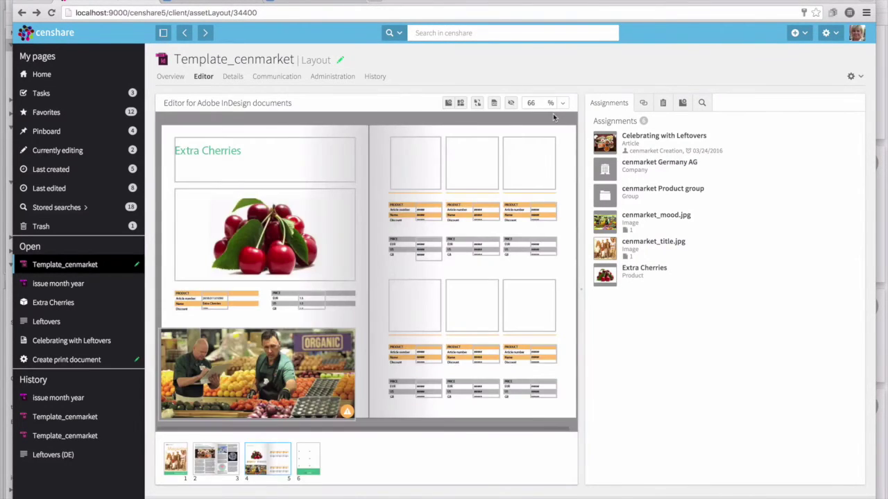
click(561, 103)
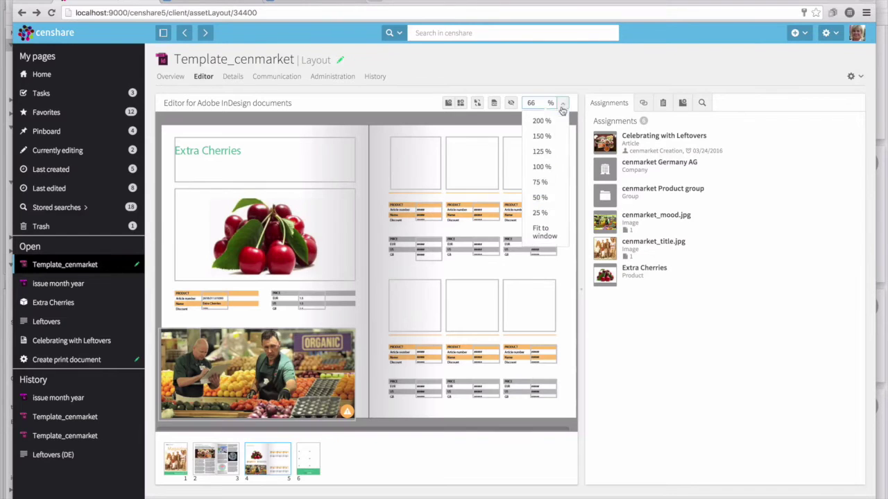
click(540, 167)
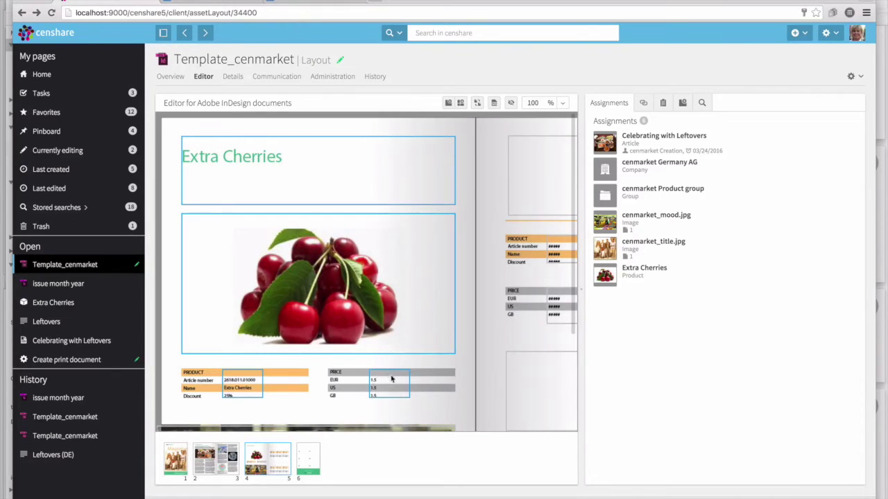
click(562, 102)
- Fit the spread to the window and place the cenmarket Product group onto page 5
click(544, 231)
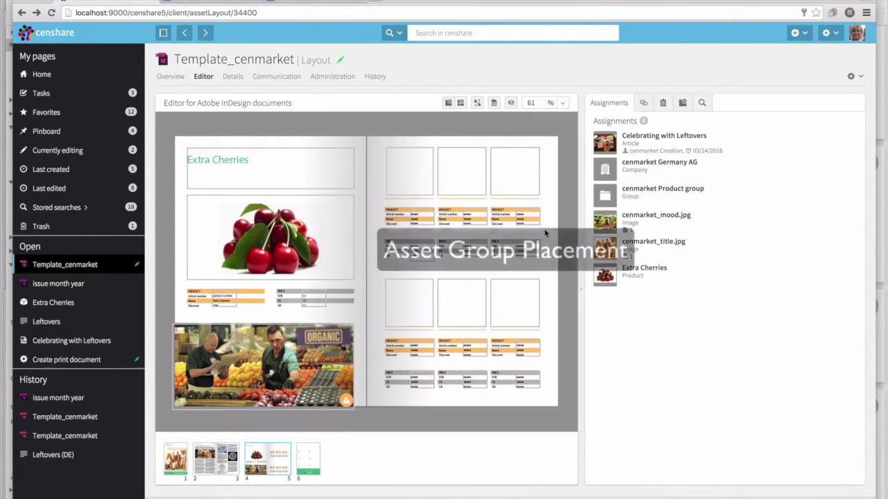
click(641, 195)
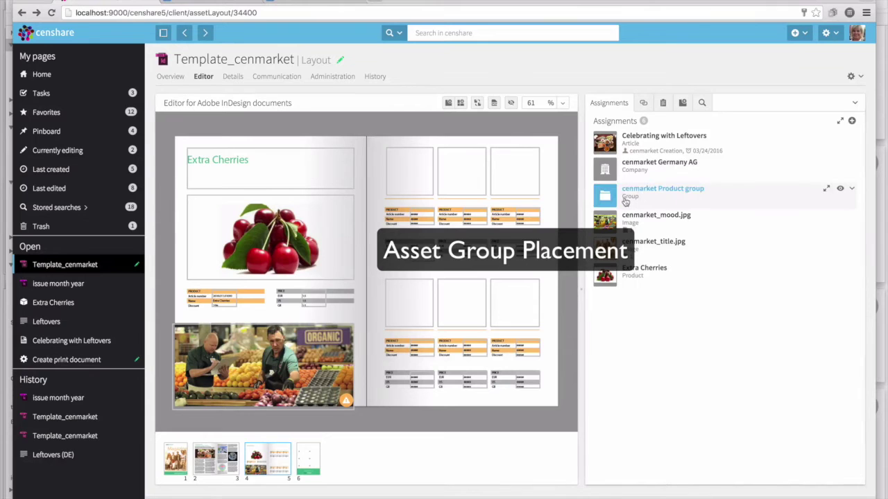
drag(707, 195, 415, 168)
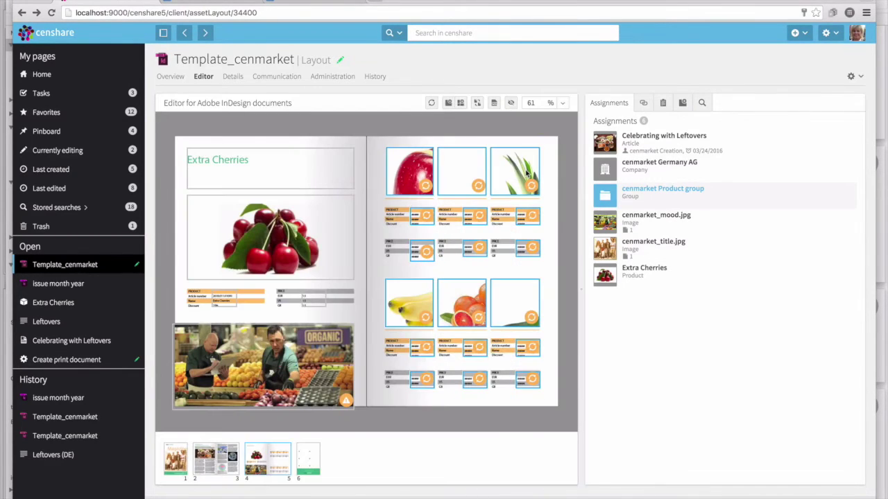
click(431, 104)
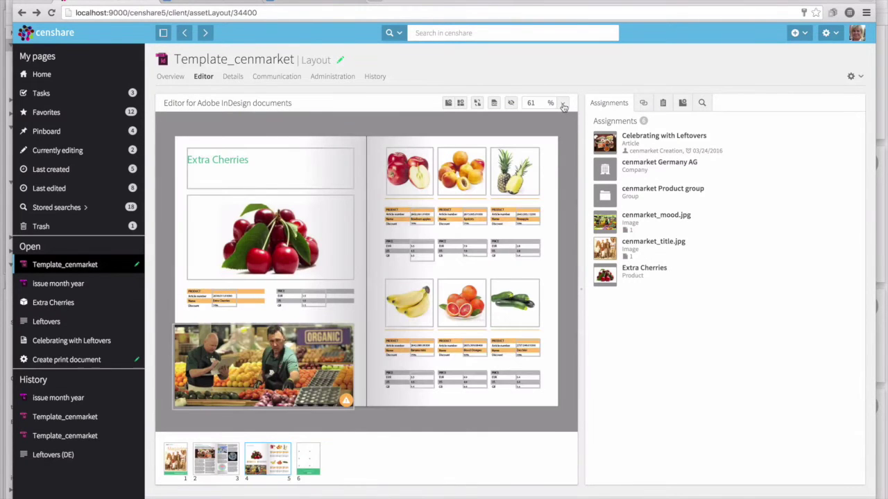
- Check page 5's six products and prices at 125%, then fit the spread and show page 6
click(563, 105)
click(559, 152)
scroll(473, 276, right, 5)
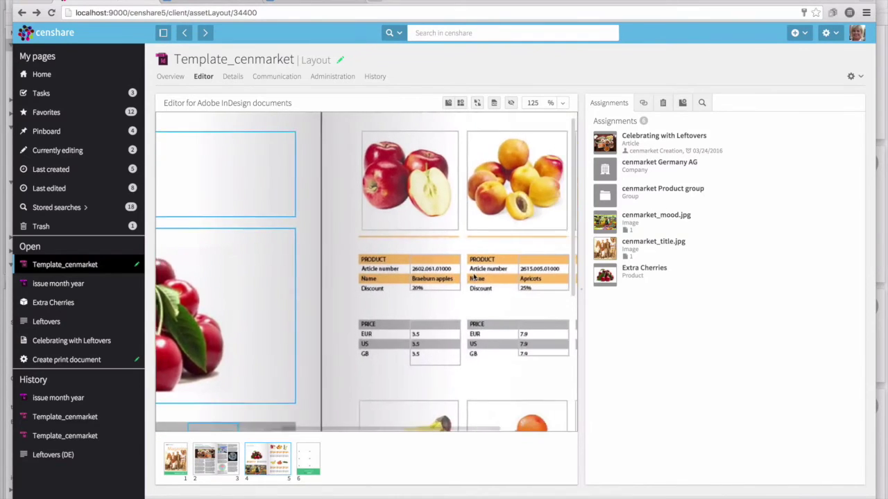
scroll(474, 278, right, 5)
scroll(473, 277, down, 4)
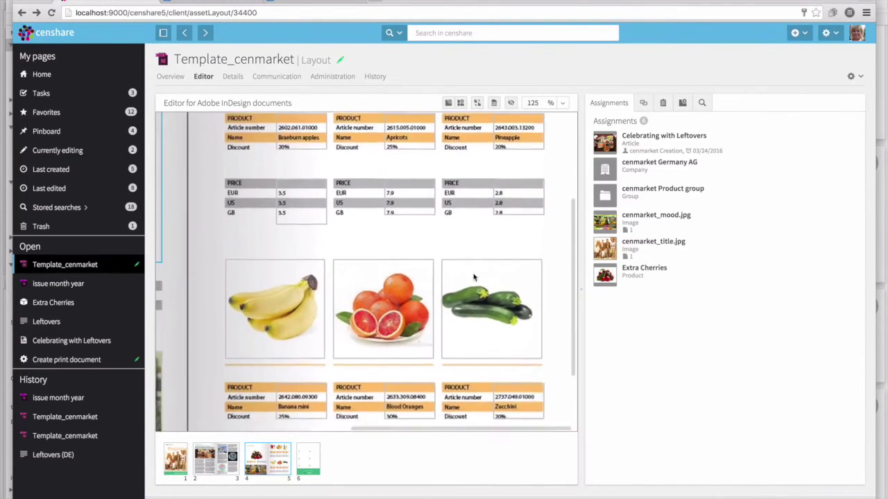
scroll(473, 277, down, 3)
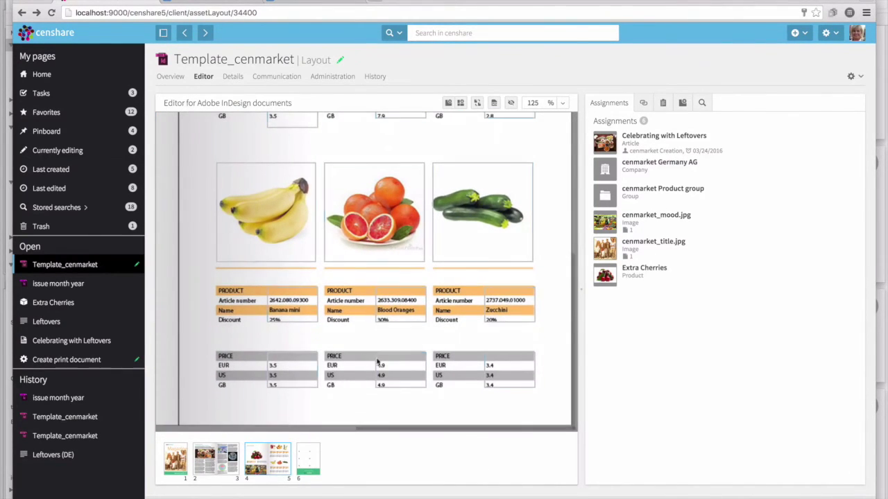
click(561, 104)
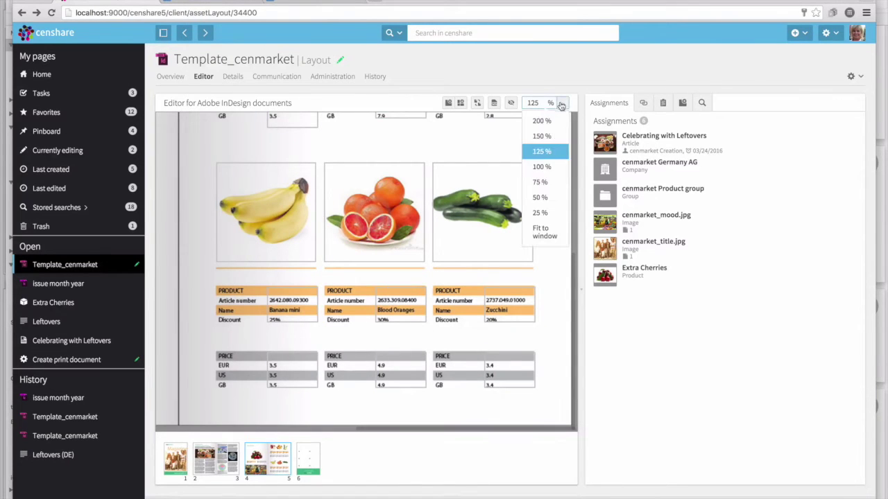
click(541, 226)
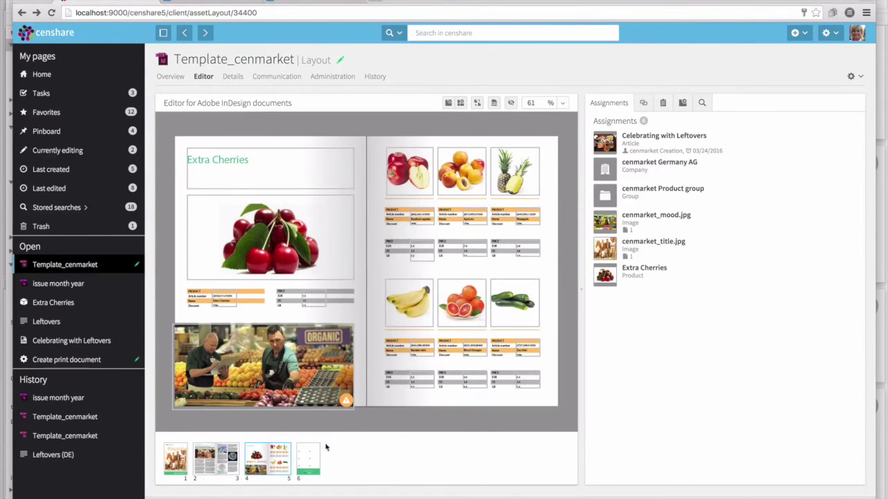
click(308, 458)
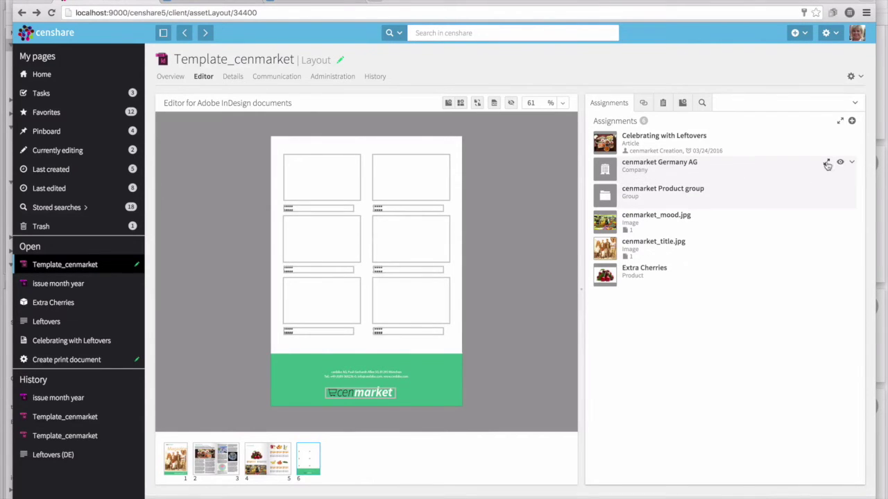
- Drop cenmarket Germany AG onto page 6, update it to load the six branches, and inspect at 125% zoom
drag(712, 160, 400, 201)
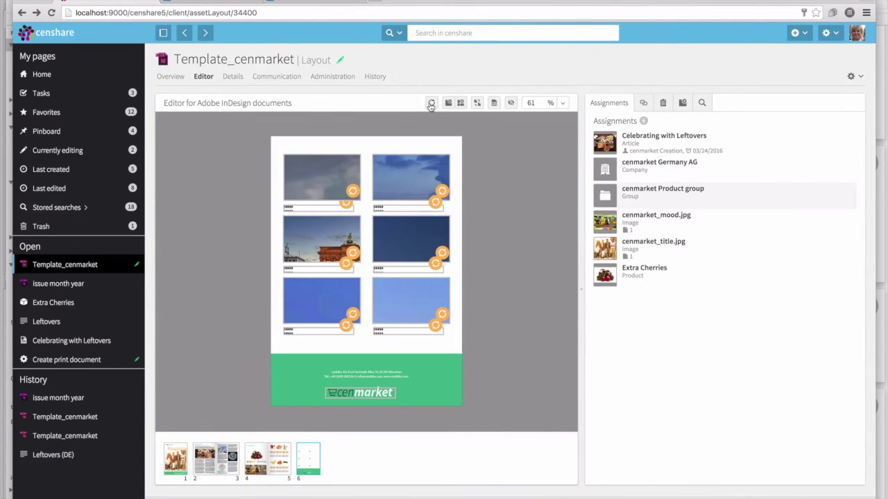
click(430, 104)
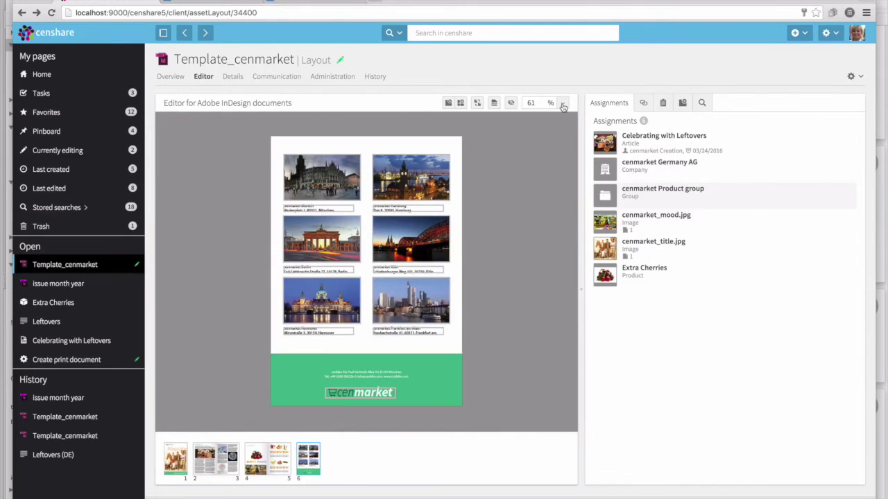
click(563, 104)
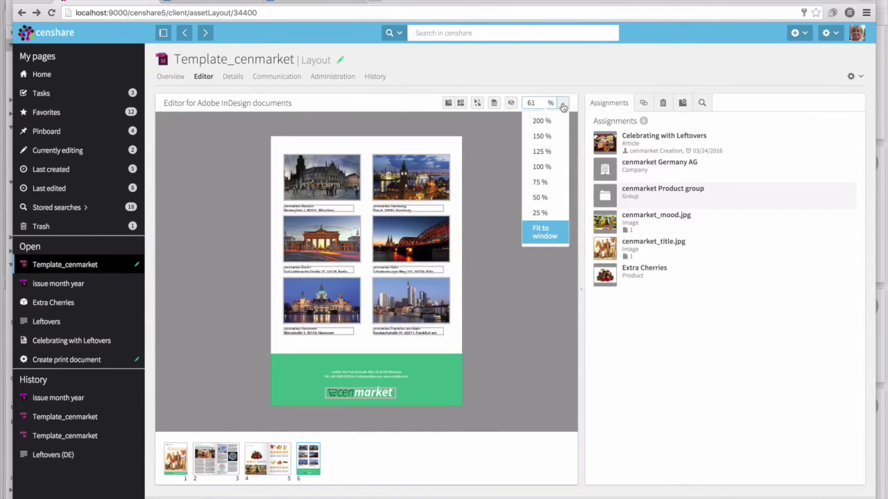
click(551, 153)
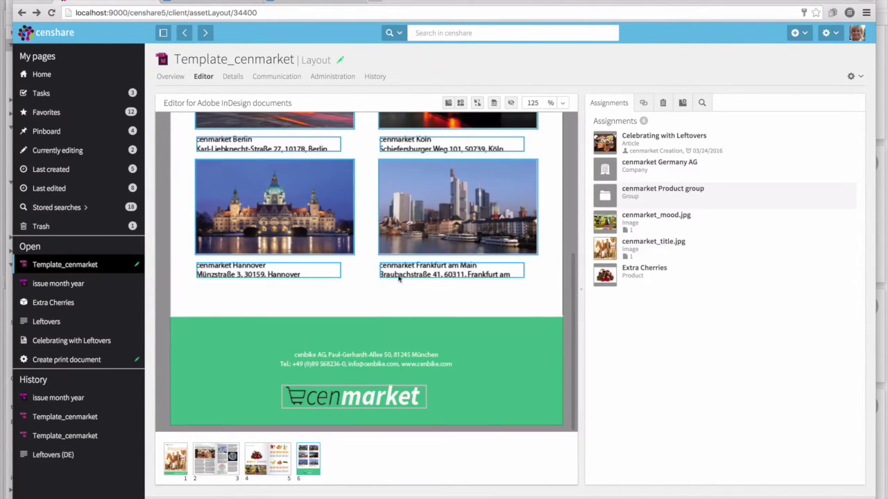
scroll(430, 249, up, 5)
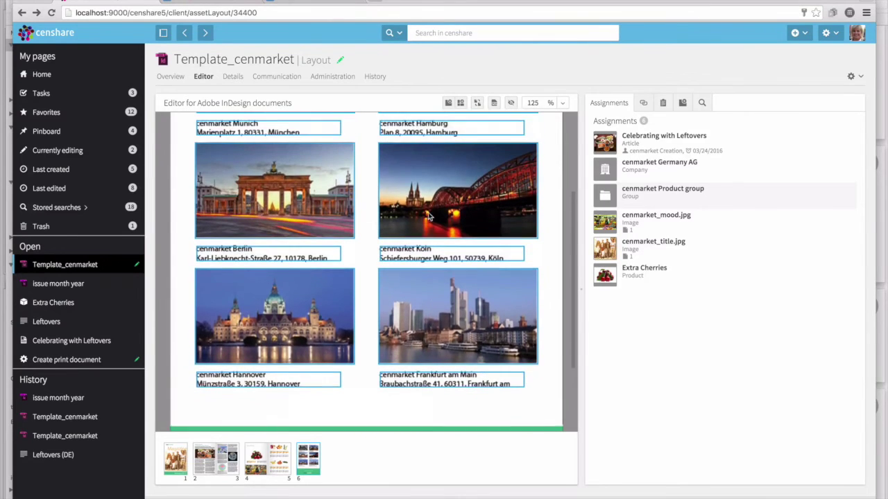
scroll(427, 212, up, 3)
scroll(428, 212, down, 6)
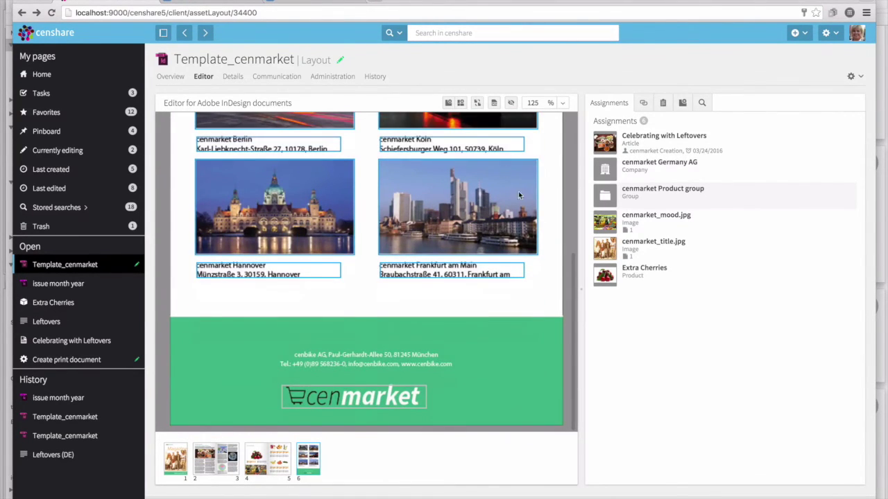
click(562, 103)
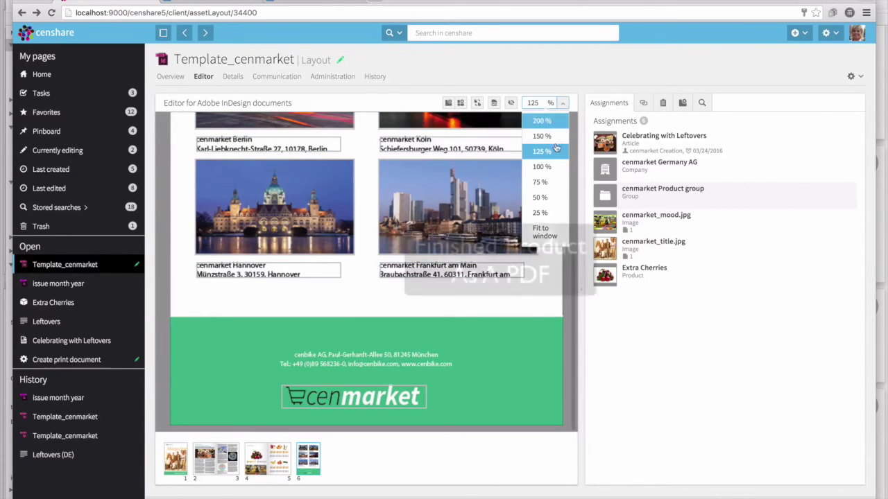
- Fit the page to the window and generate a PDF of Template_cenmarket, reviewing its first pages
click(548, 232)
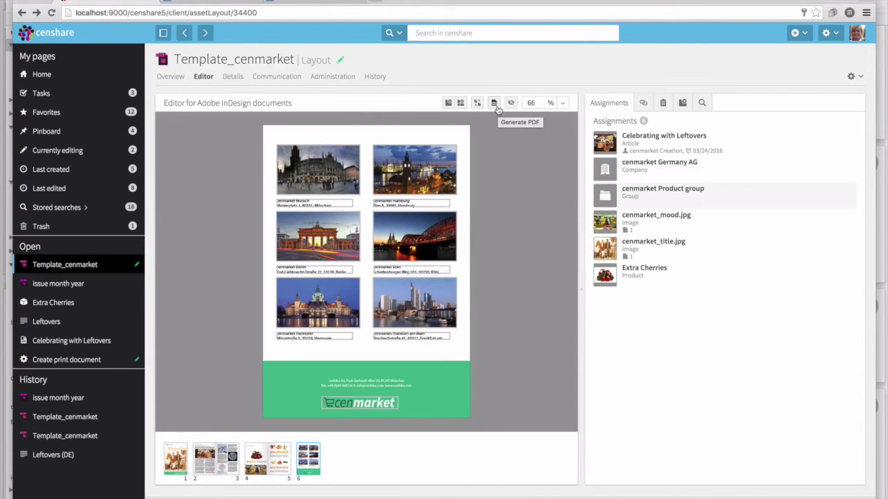
click(496, 109)
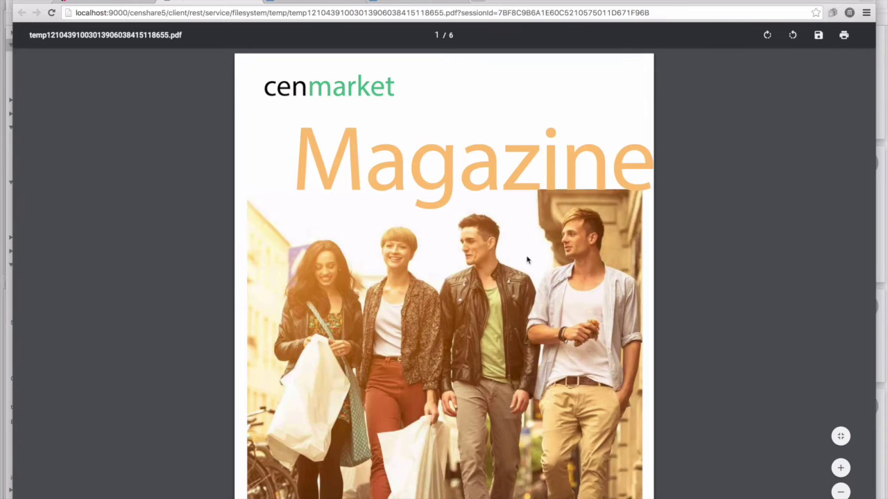
scroll(664, 349, down, 3)
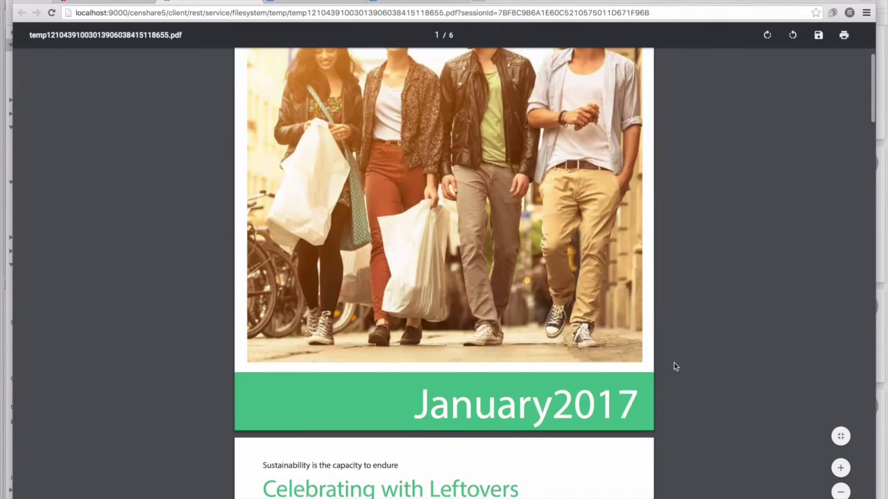
scroll(675, 366, down, 6)
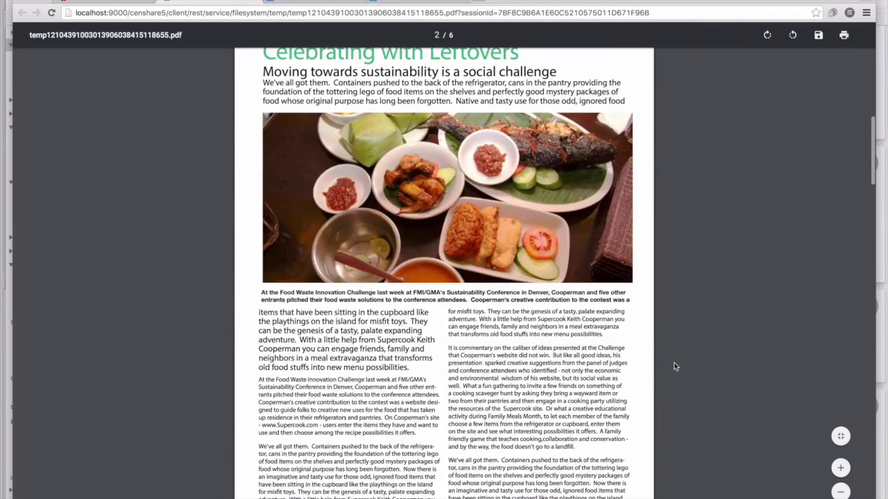
scroll(675, 367, down, 5)
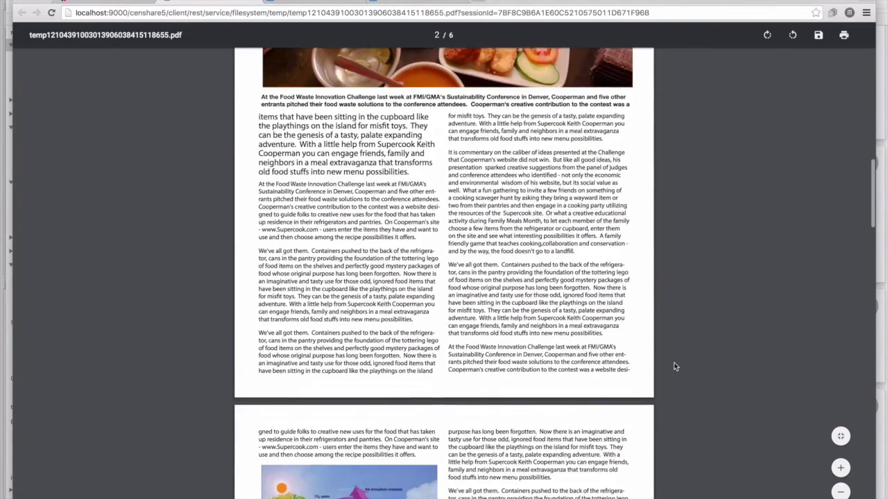
scroll(675, 367, down, 6)
- Scroll through the remaining PDF pages, then switch back to the layout editor tab
scroll(675, 366, down, 3)
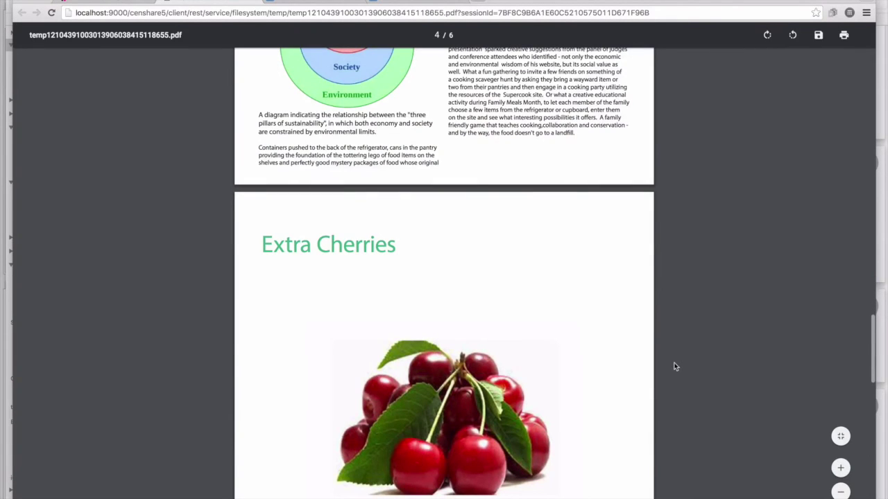
scroll(674, 367, down, 7)
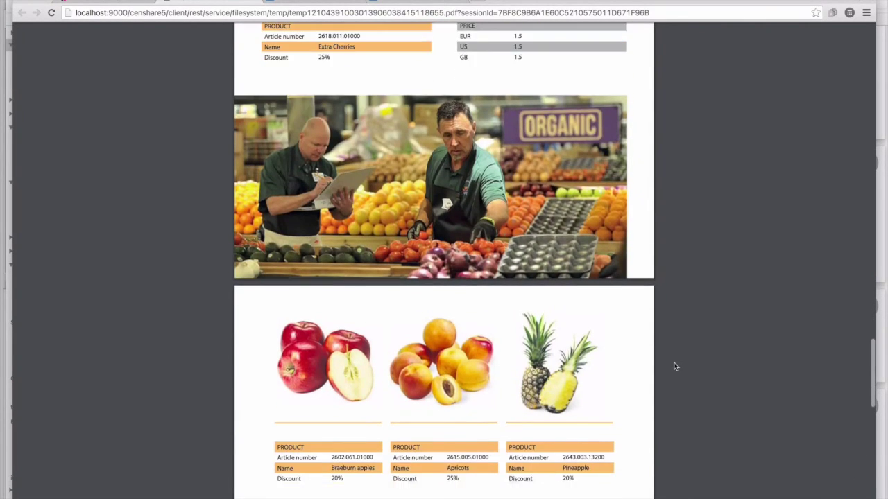
scroll(675, 367, down, 2)
scroll(675, 367, down, 6)
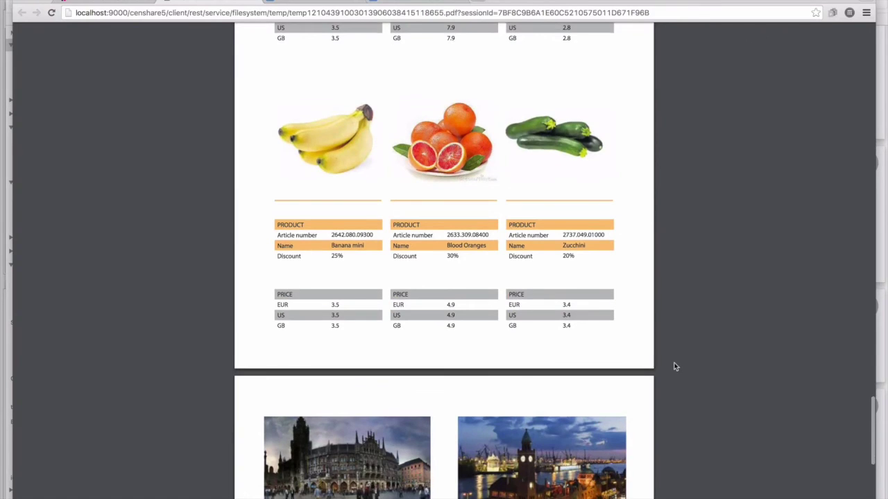
scroll(675, 367, down, 1)
scroll(674, 366, down, 6)
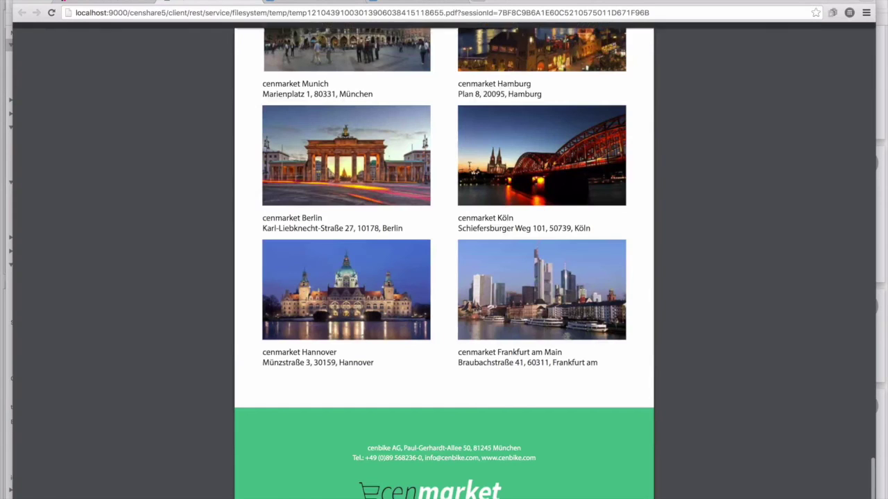
click(119, 3)
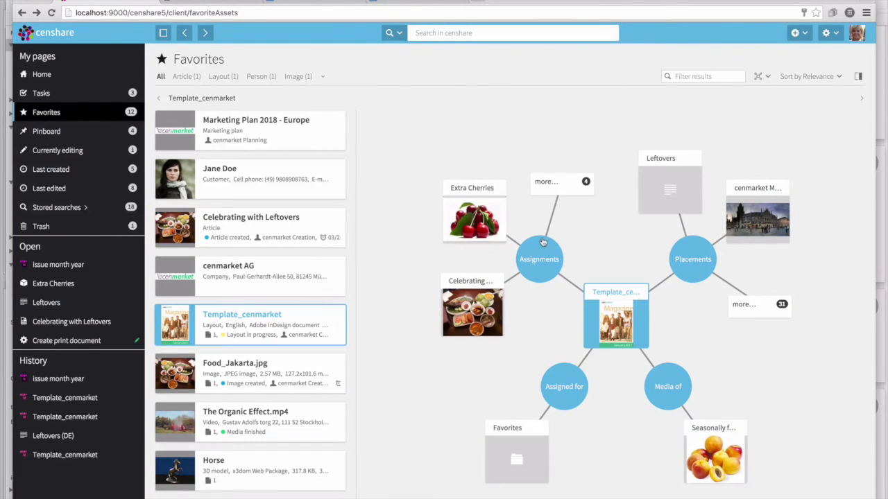
- Expand the Placements node of Template_cenmarket's relation graph to list Leftovers and the branch photos
click(699, 264)
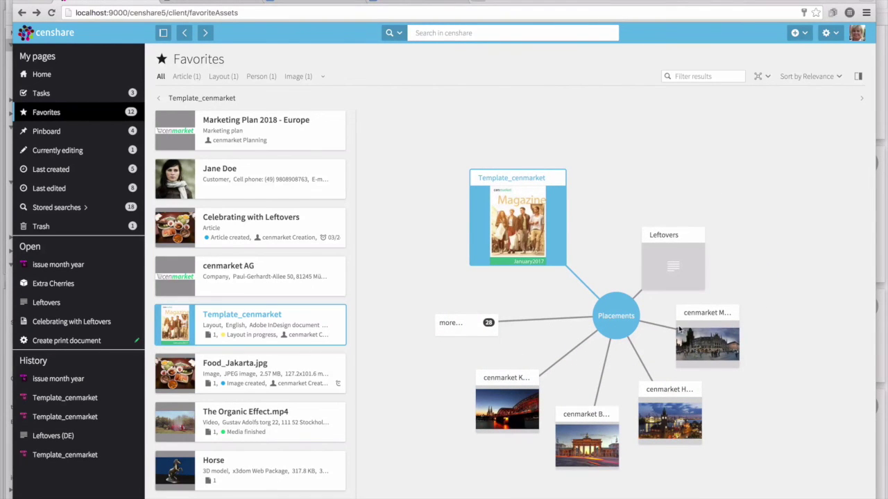